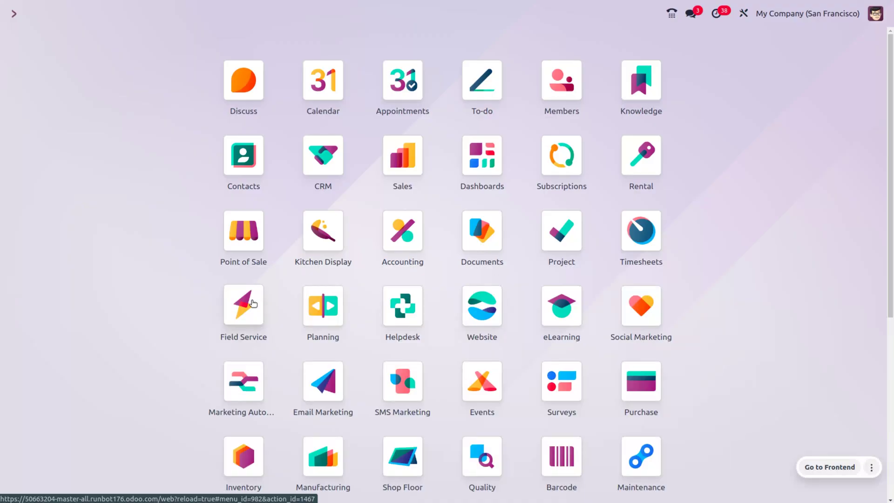
text(pos)
Step: Launch the Point of Sale app from the command palette search for 'pos'
key(Return)
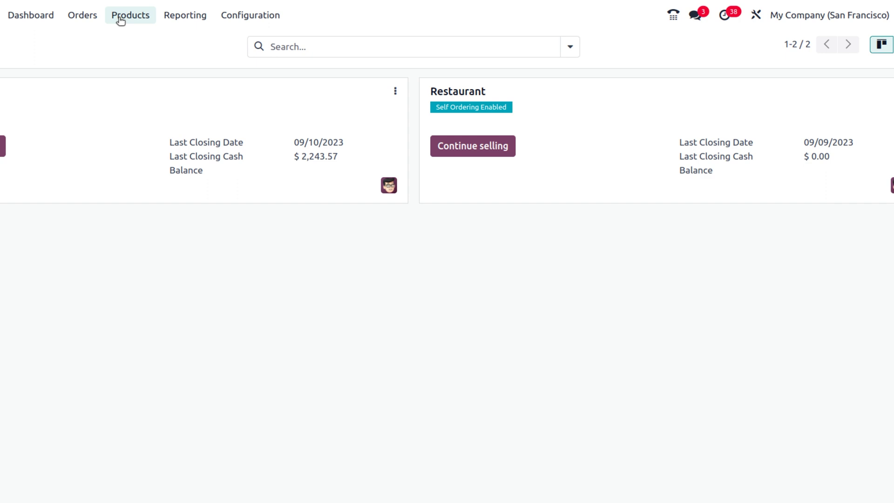
Step: Find the Office combo product by searching 'office' and view its Combo Choices tab
click(130, 15)
click(138, 42)
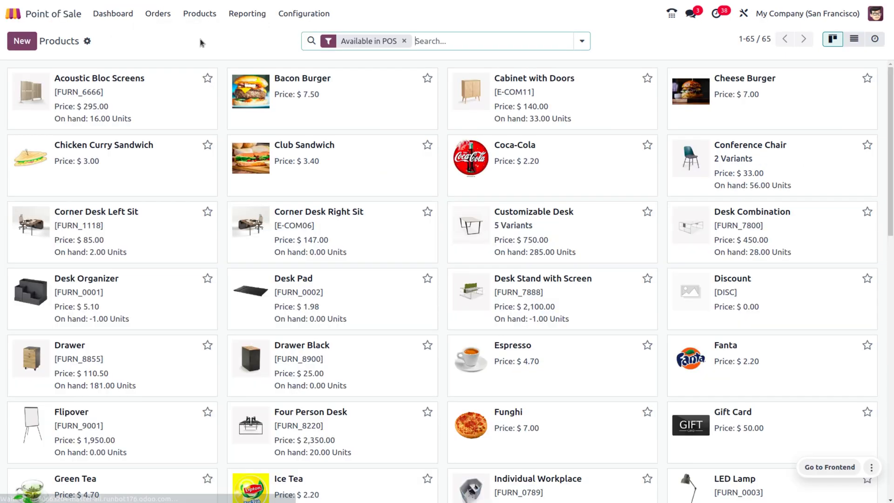
text(office)
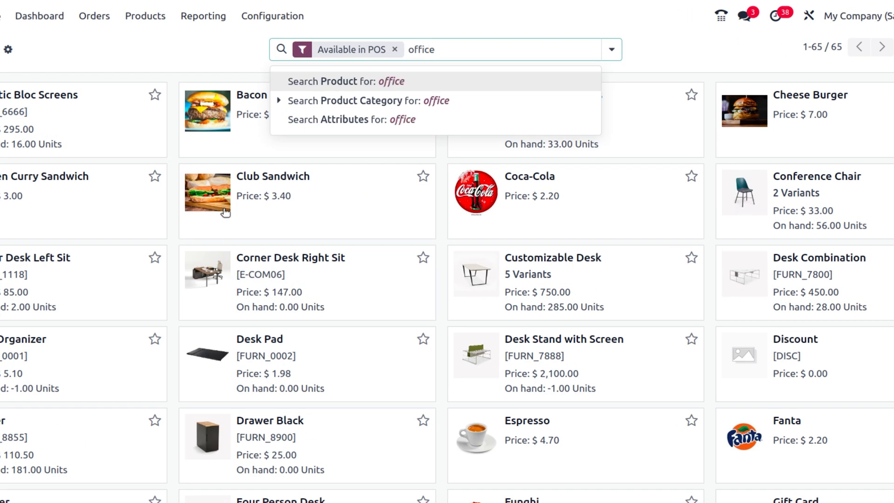
key(Return)
click(140, 150)
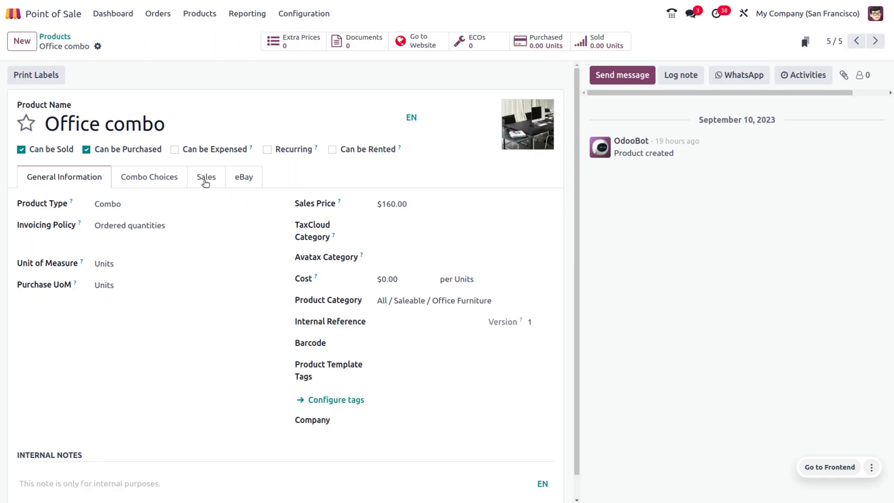
click(169, 180)
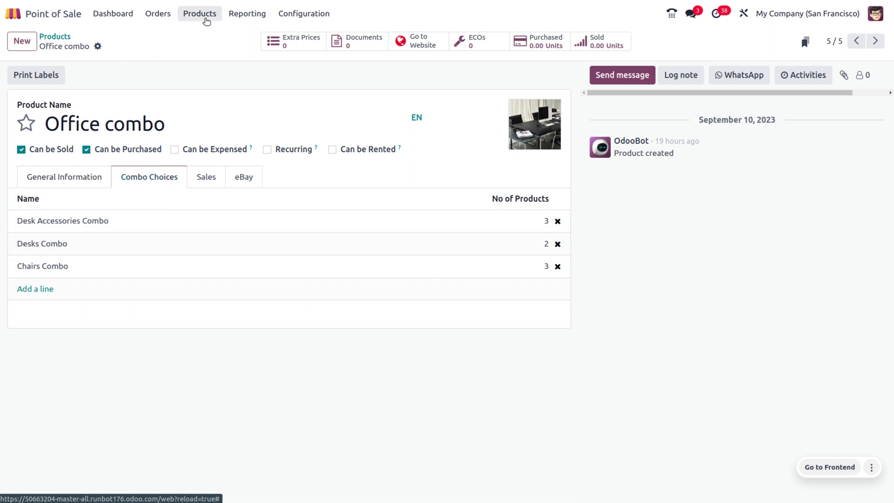
Step: Inspect the Desk Accessories, Desks and Chairs combo records in the Product Combos list
click(200, 14)
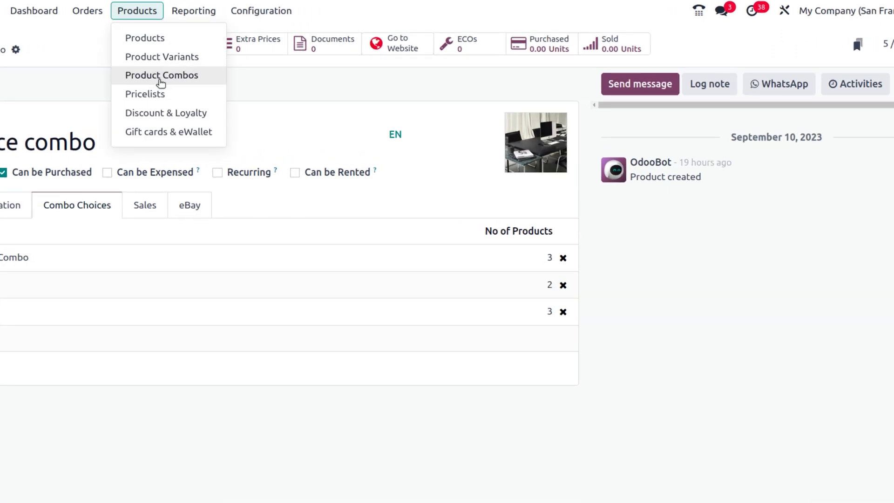
click(162, 75)
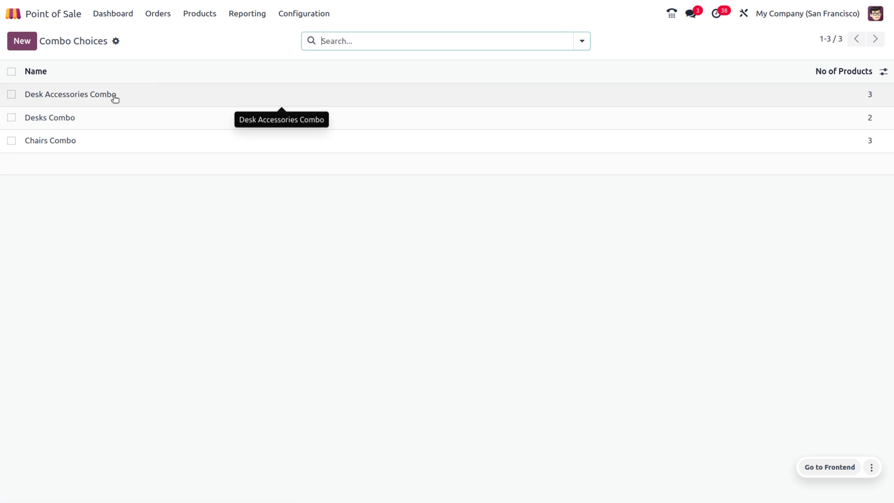
click(114, 96)
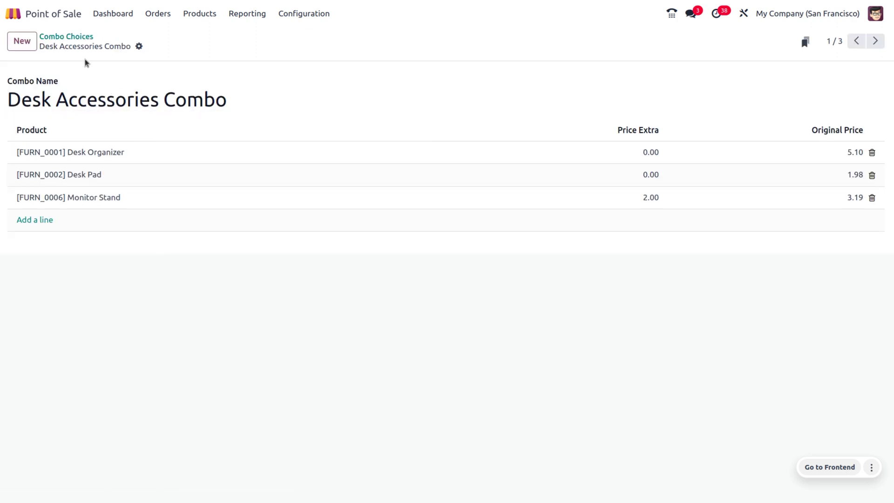
click(66, 37)
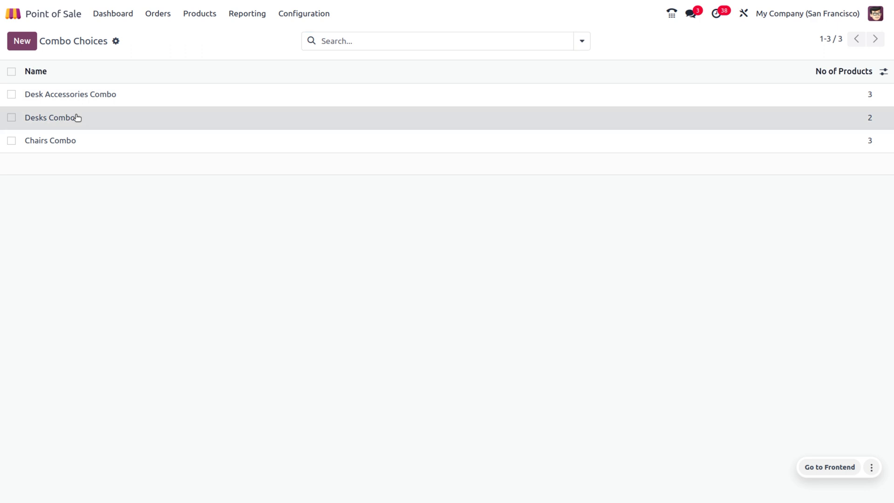
click(70, 118)
click(66, 37)
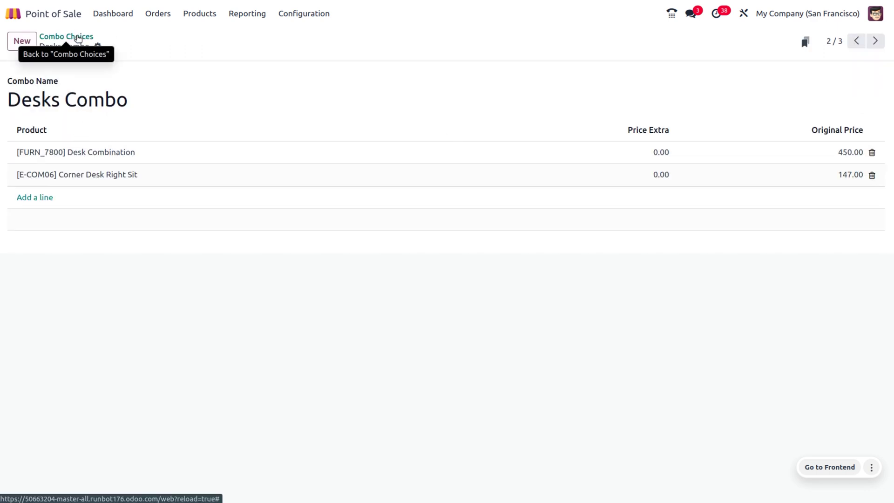
click(62, 141)
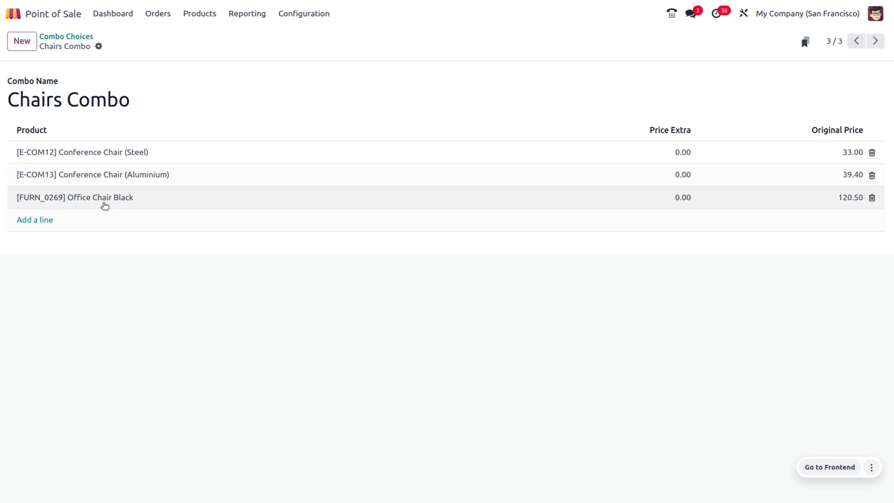
Step: Search products for 'office' again and open Office combo's Combo Choices tab
click(144, 14)
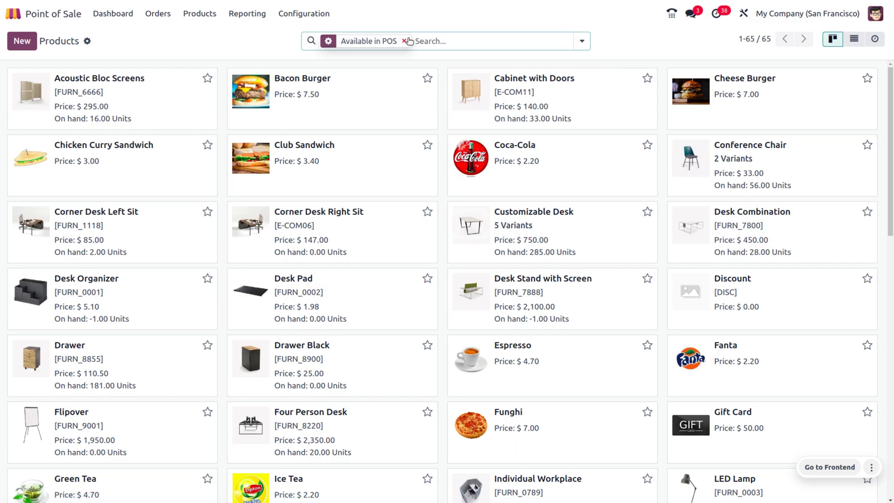
text(office)
key(Return)
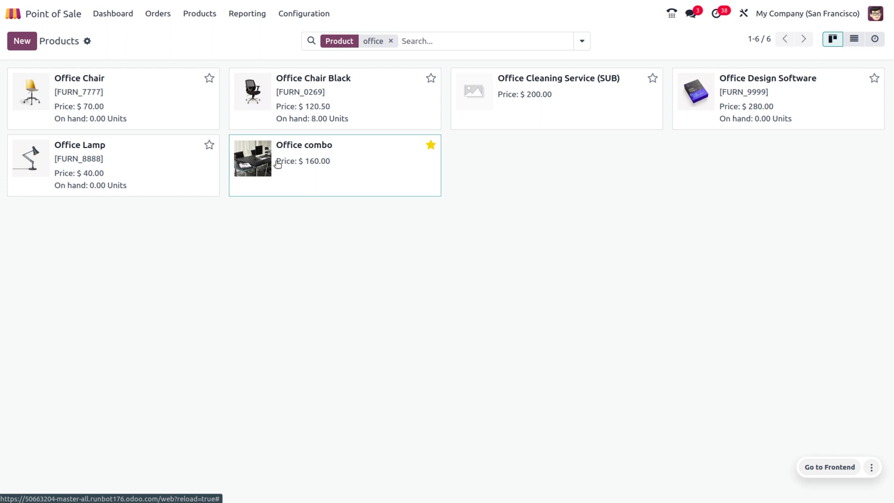
click(371, 163)
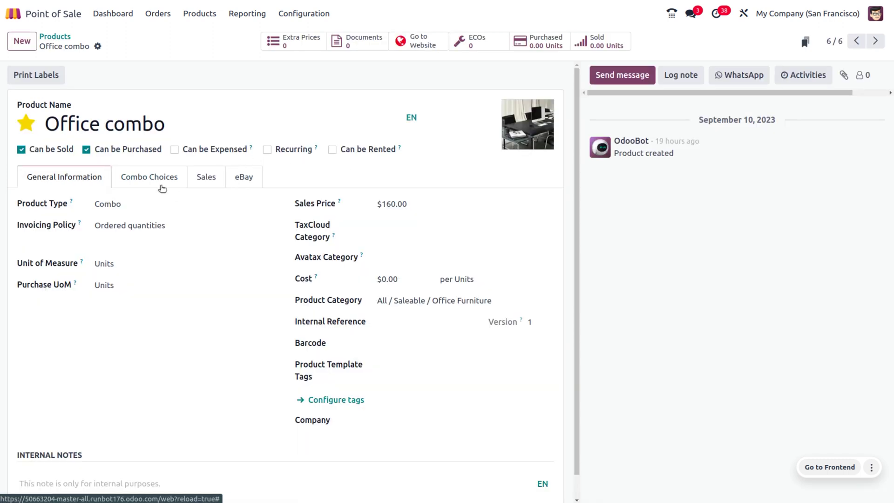
click(149, 177)
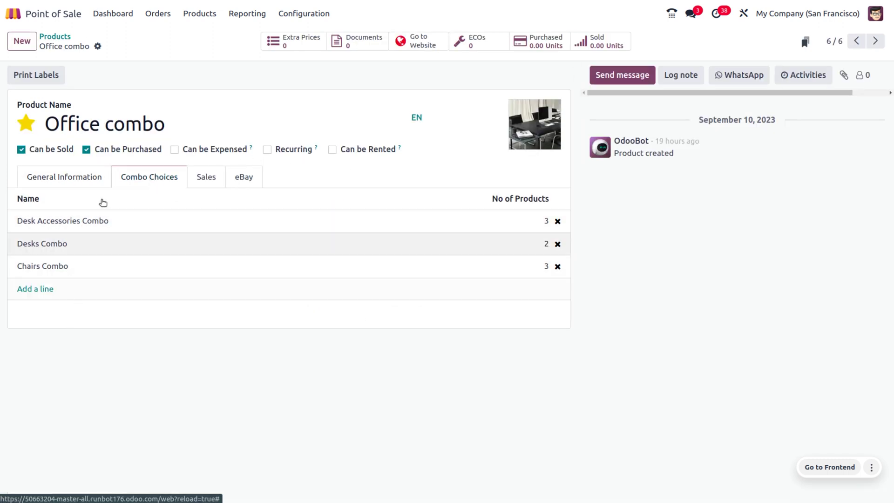
Step: Continue selling in the Shop session from the dashboard and show all product categories
click(113, 14)
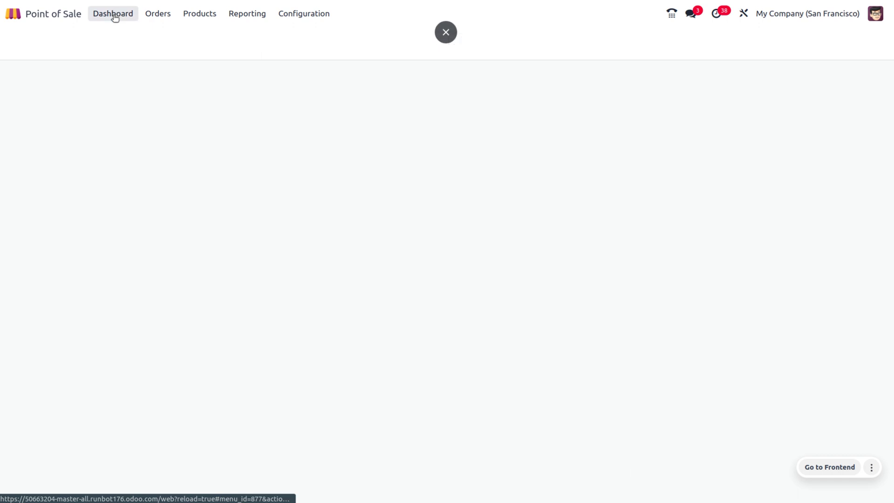
click(67, 128)
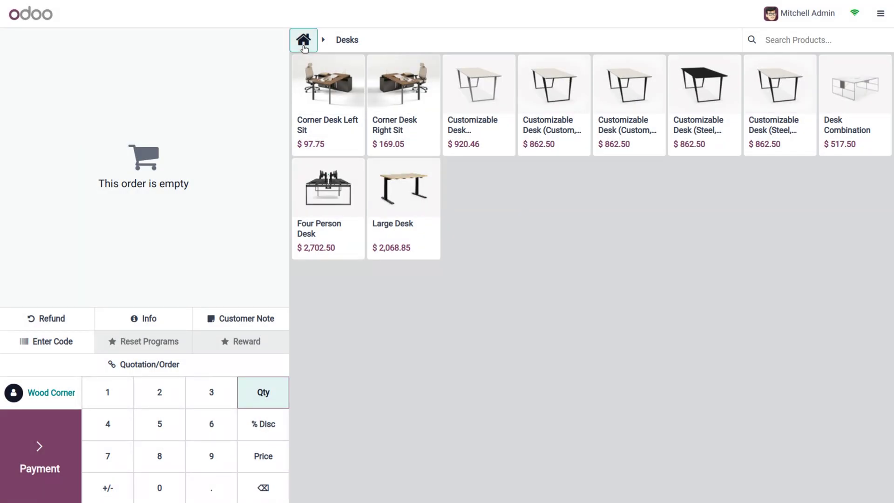
click(303, 40)
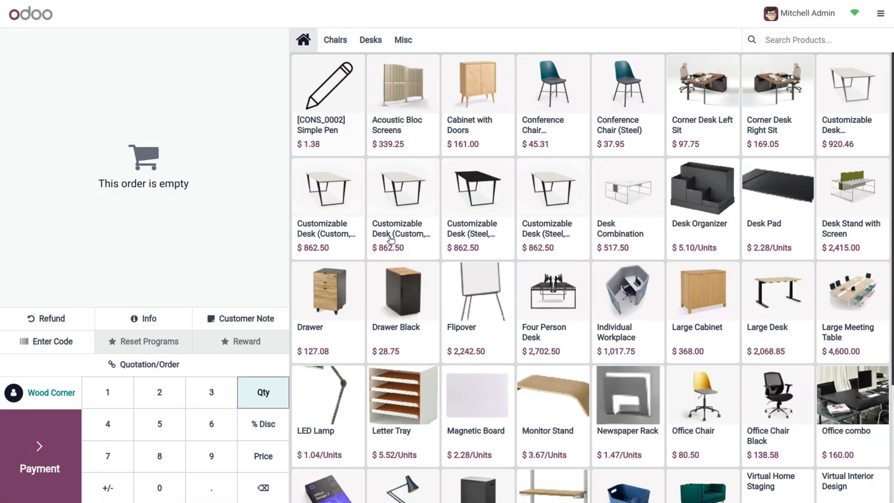
mouse_move(880, 13)
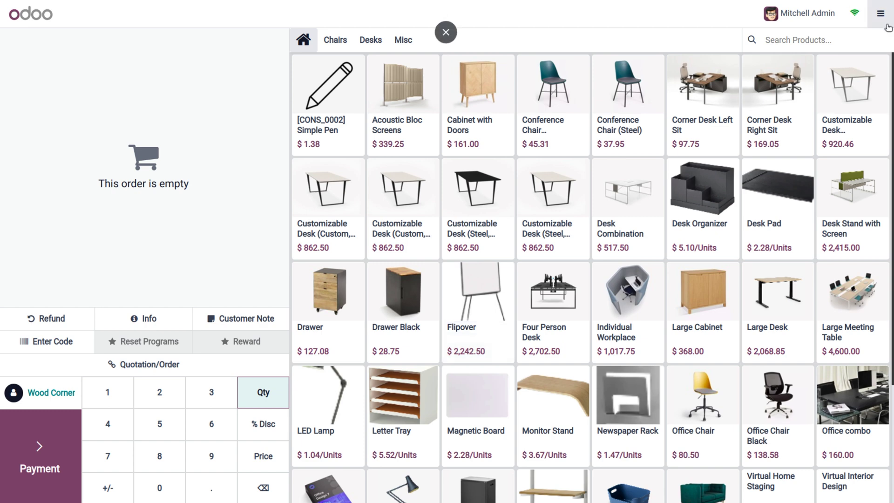
text(off)
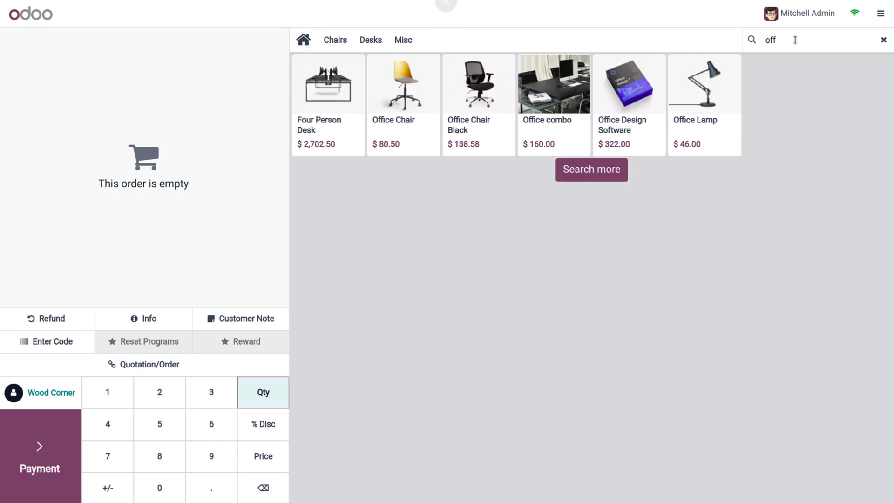
Step: Add an Office combo with Office Chair Black and a size S Plastic Desk Organizer
click(554, 130)
scroll(433, 245, down, 3)
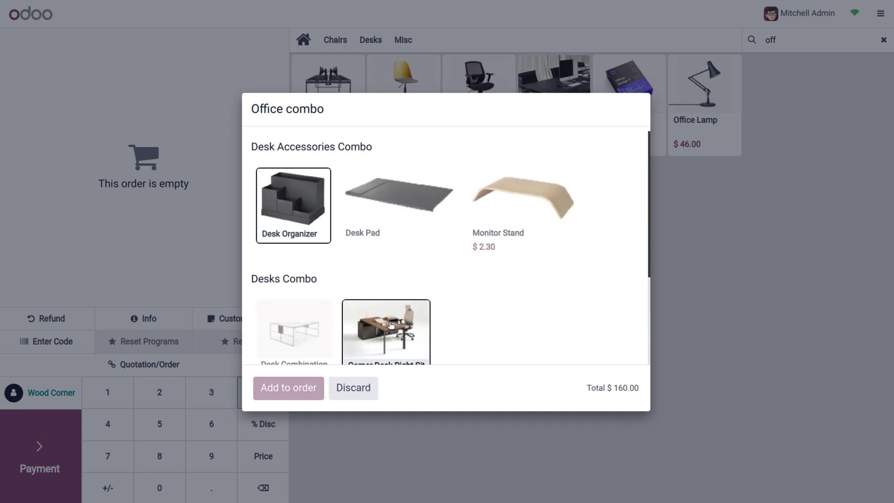
scroll(392, 325, down, 3)
click(531, 308)
click(288, 388)
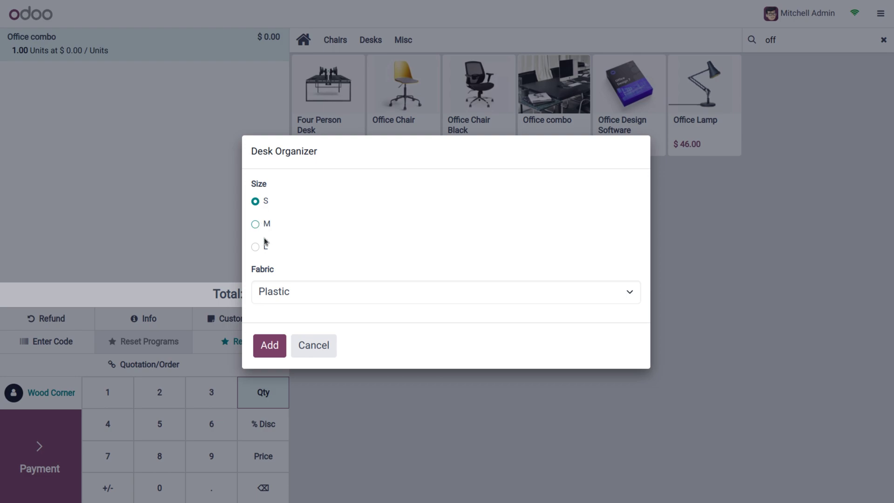
click(270, 347)
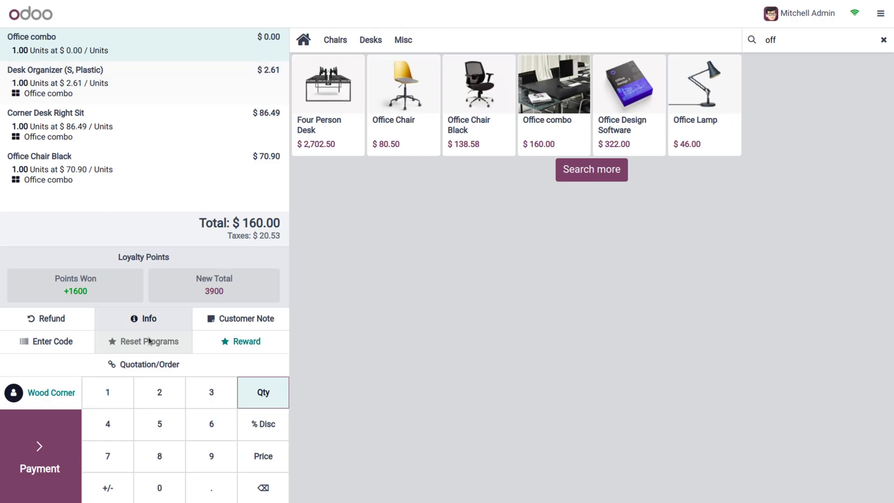
Step: Pay the $160 total in cash with an invoice requested, and validate the payment
click(36, 461)
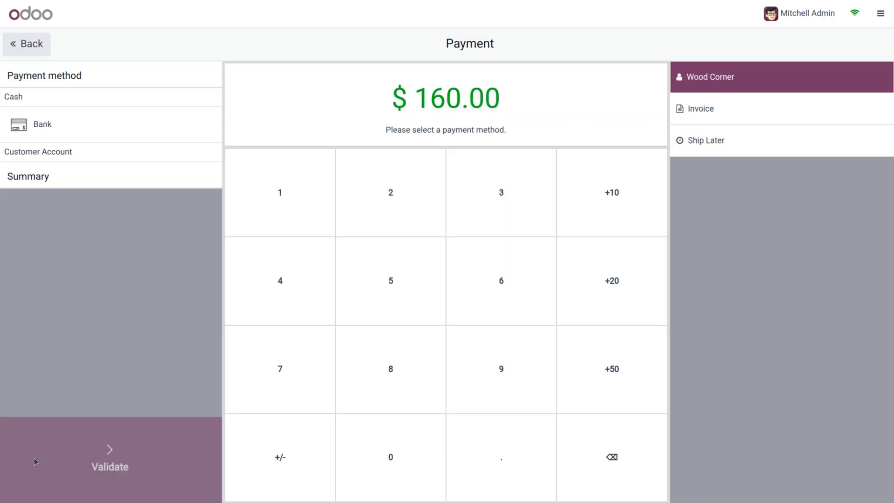
click(91, 116)
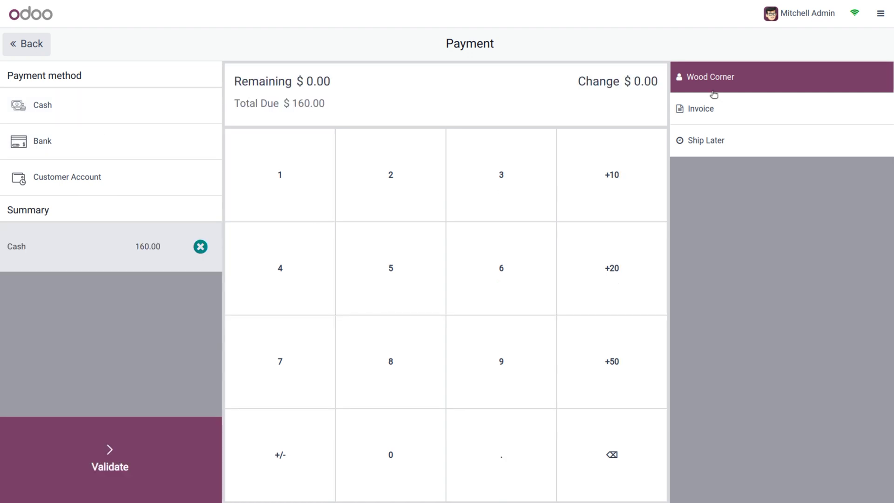
click(712, 108)
click(192, 438)
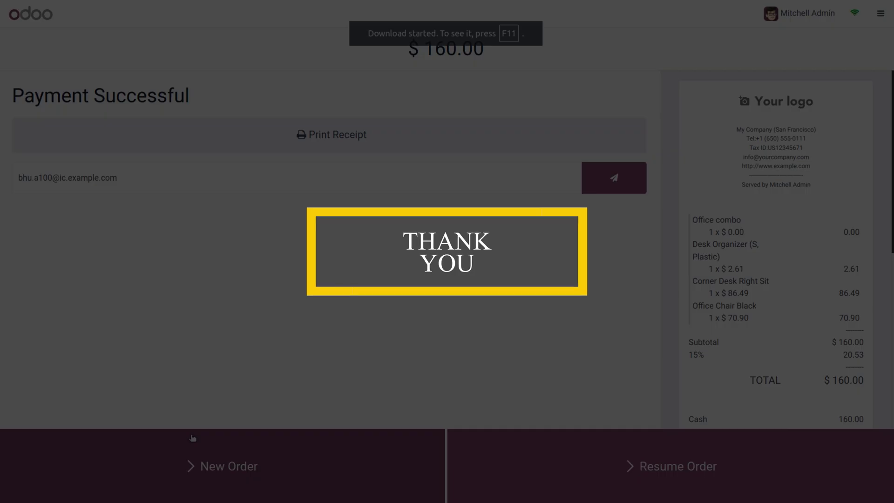